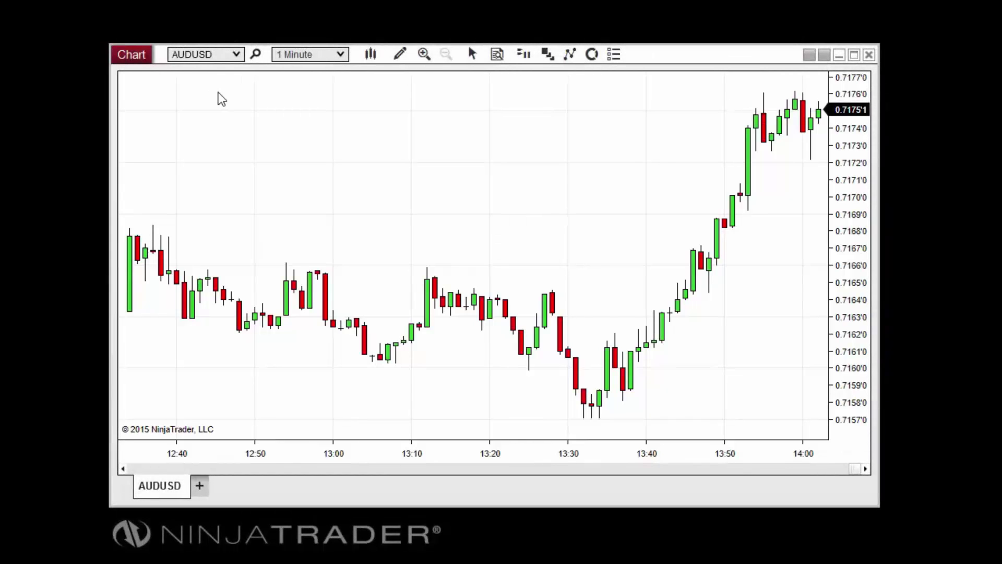
Step: Review the instrument and interval lists, keeping AUDUSD at 1 Minute, then show the chart styles list
click(240, 55)
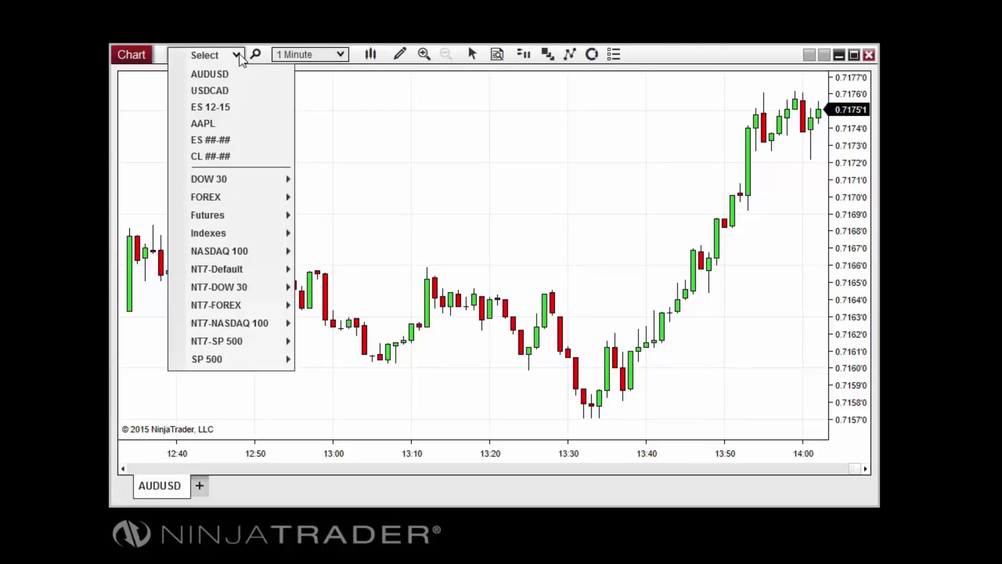
click(239, 54)
click(341, 55)
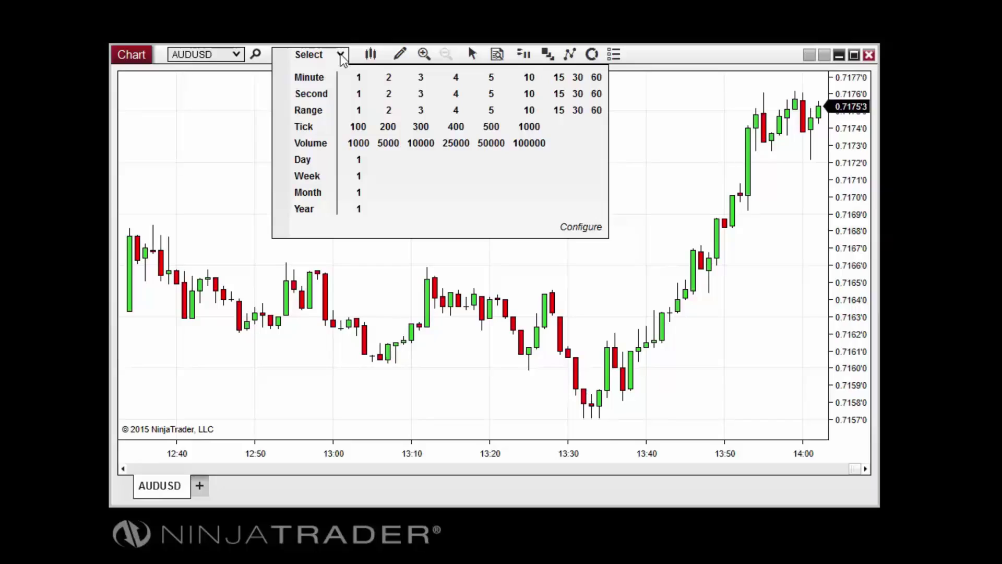
click(342, 55)
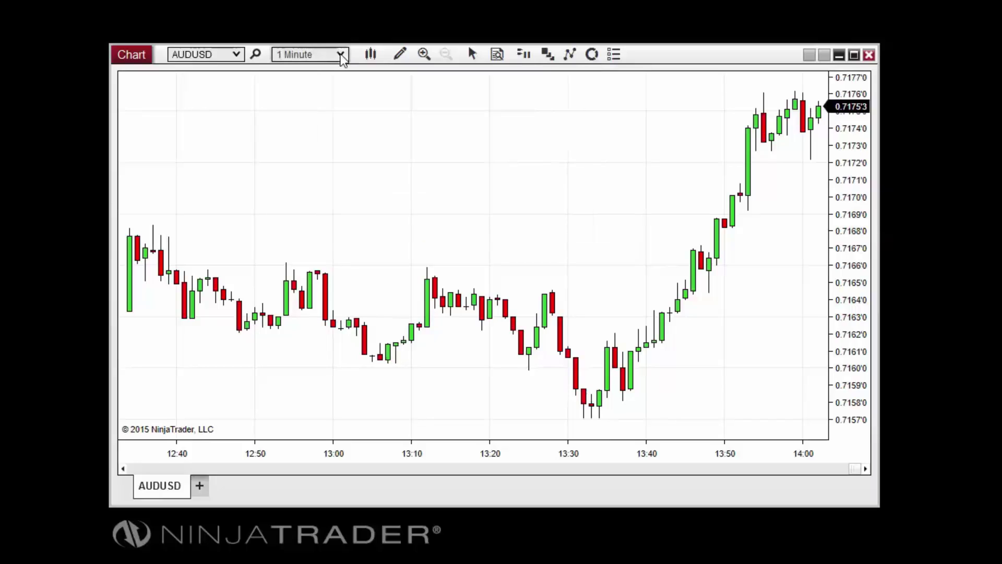
click(380, 55)
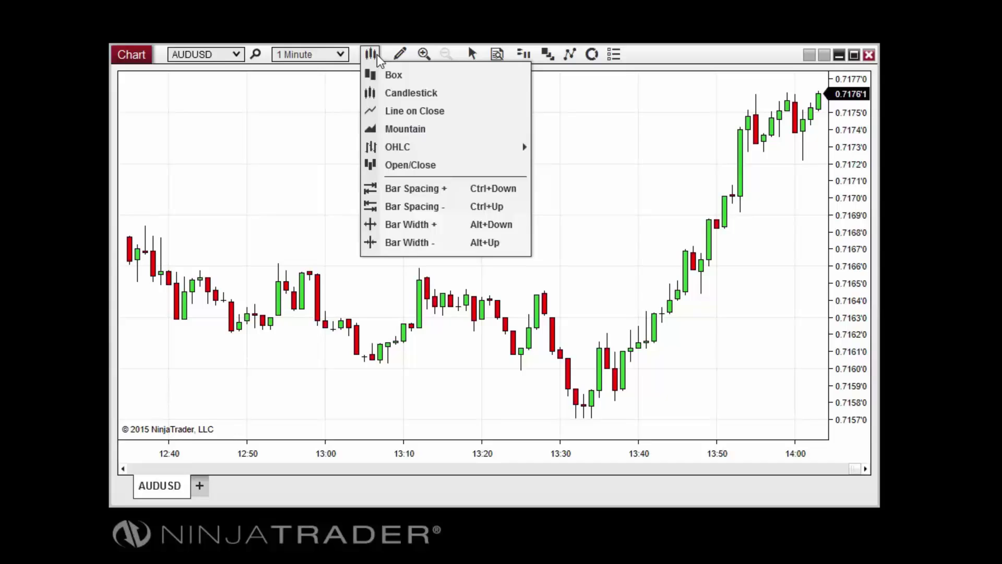
Step: Close the chart styles unchanged and browse the drawing tools list without picking one
click(377, 55)
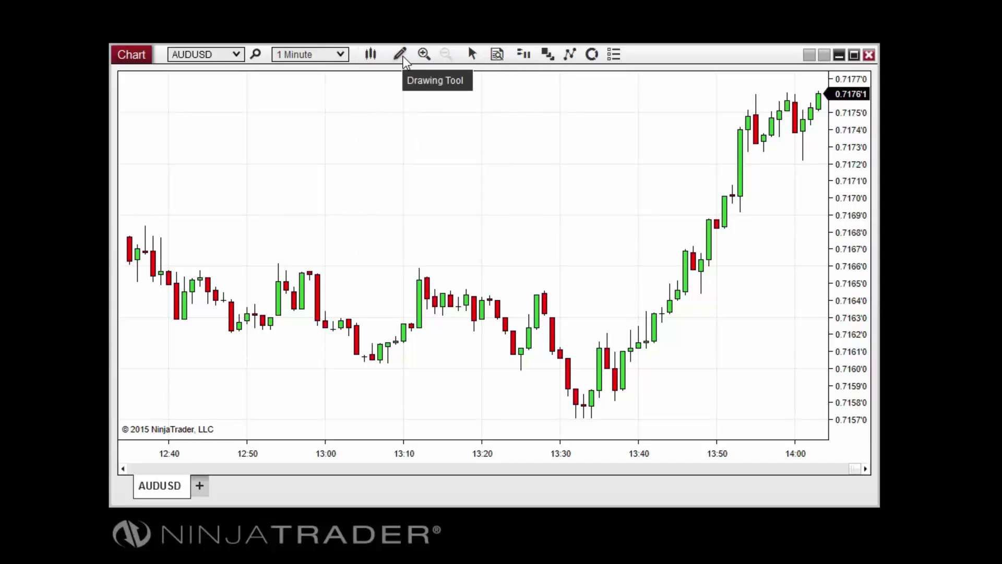
click(402, 55)
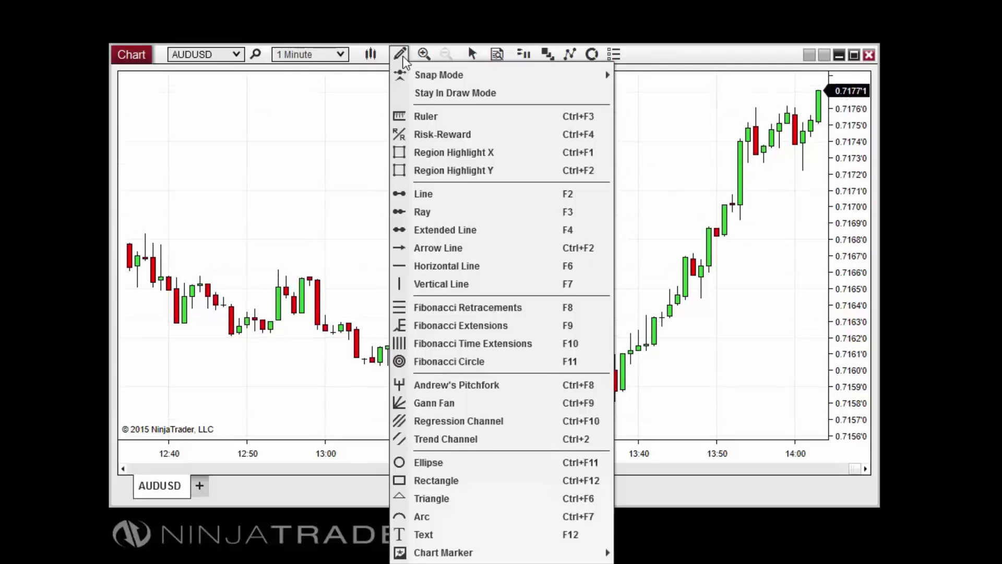
click(414, 55)
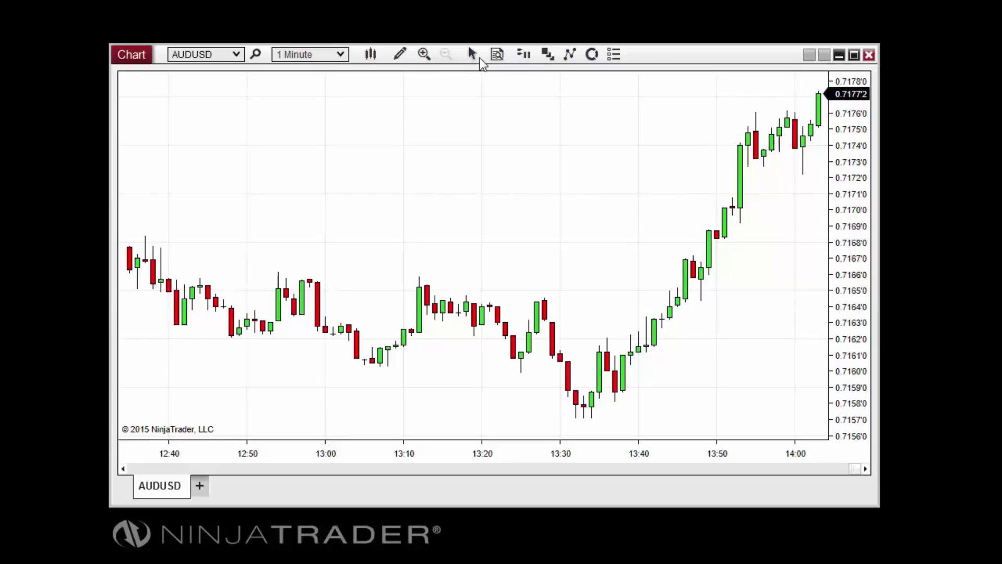
click(476, 57)
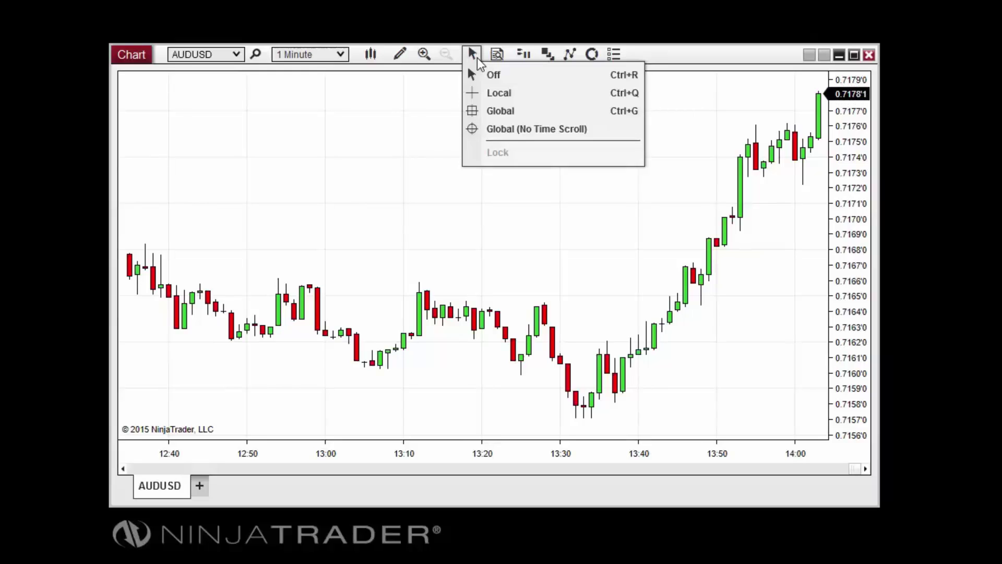
click(479, 58)
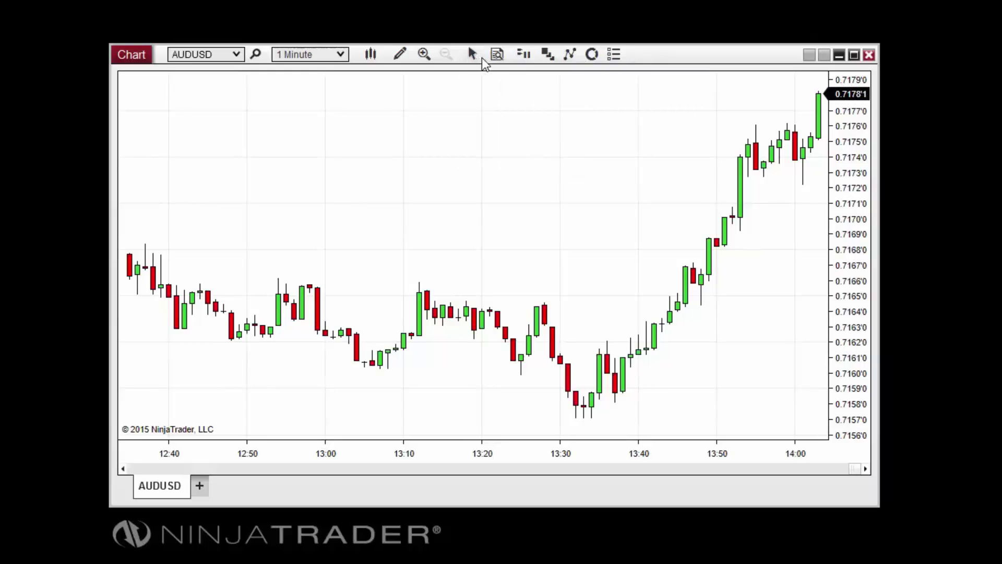
click(524, 58)
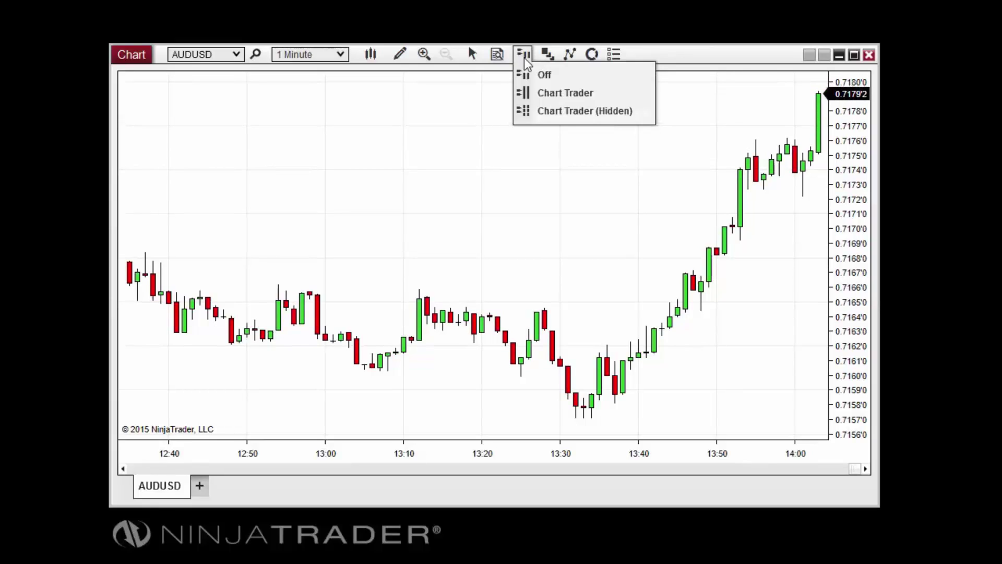
click(524, 57)
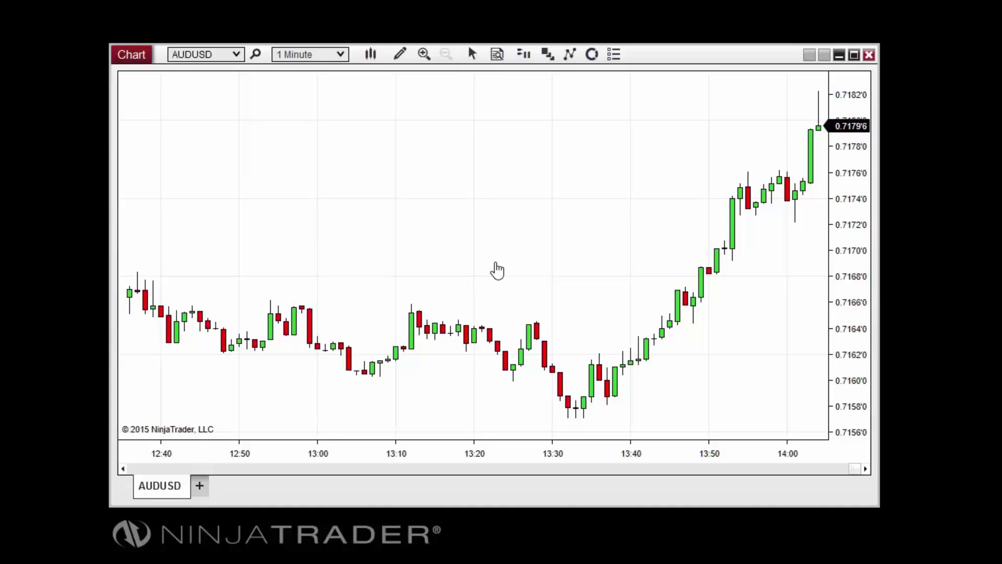
Step: Pan the AUDUSD chart back to earlier bars, then jump back to the most recent bars
drag(494, 271, 607, 284)
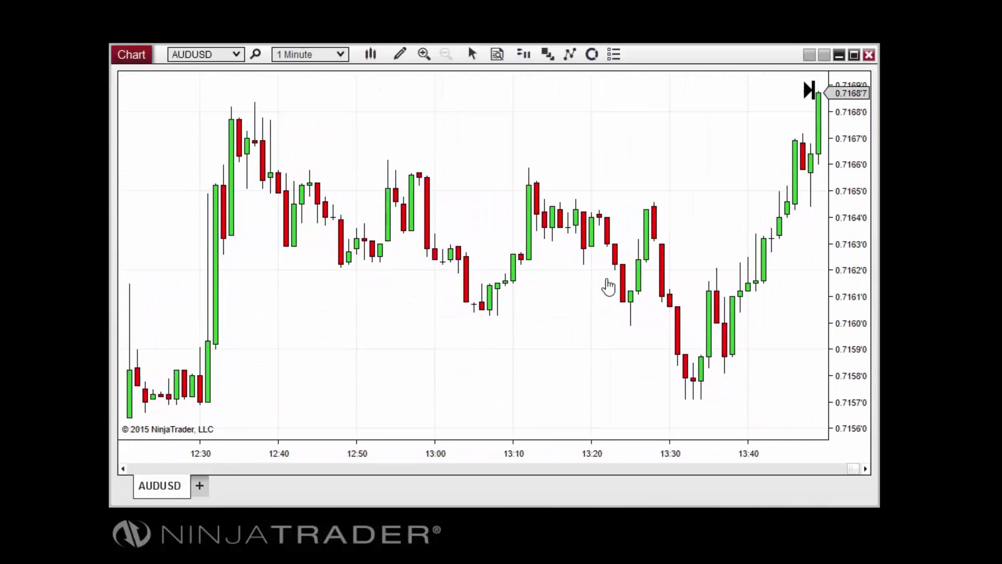
drag(850, 466, 820, 467)
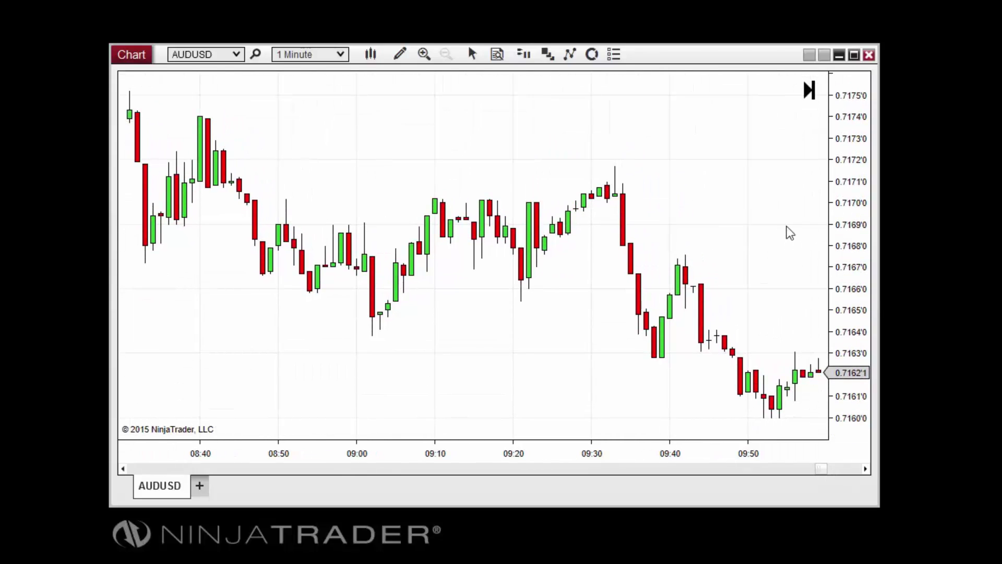
click(813, 96)
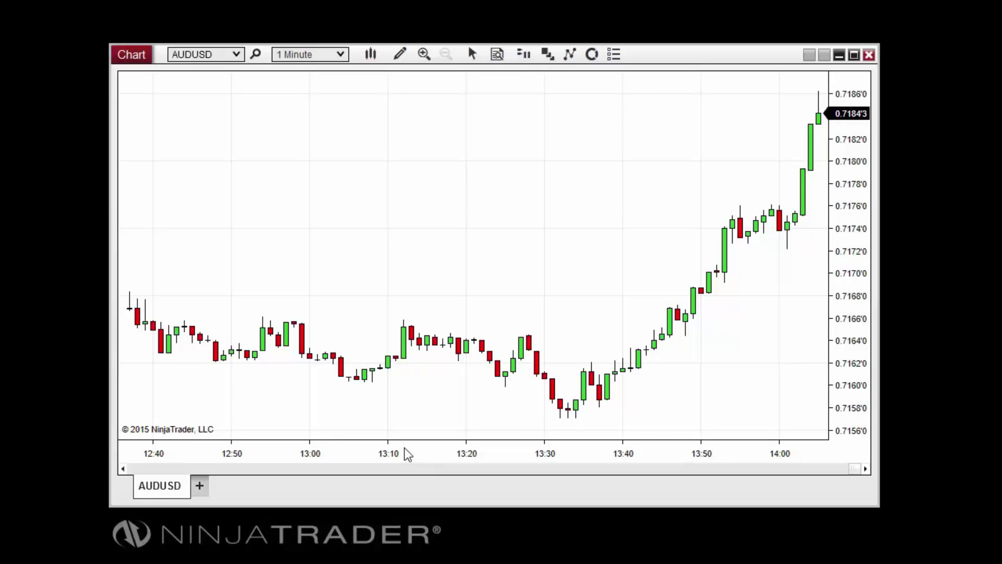
Step: Compress the time axis to show about 12:30–14:00 and stretch the price scale so candles shrink
mouse_move(406, 448)
mouse_down()
mouse_move(549, 454)
mouse_move(425, 447)
mouse_up()
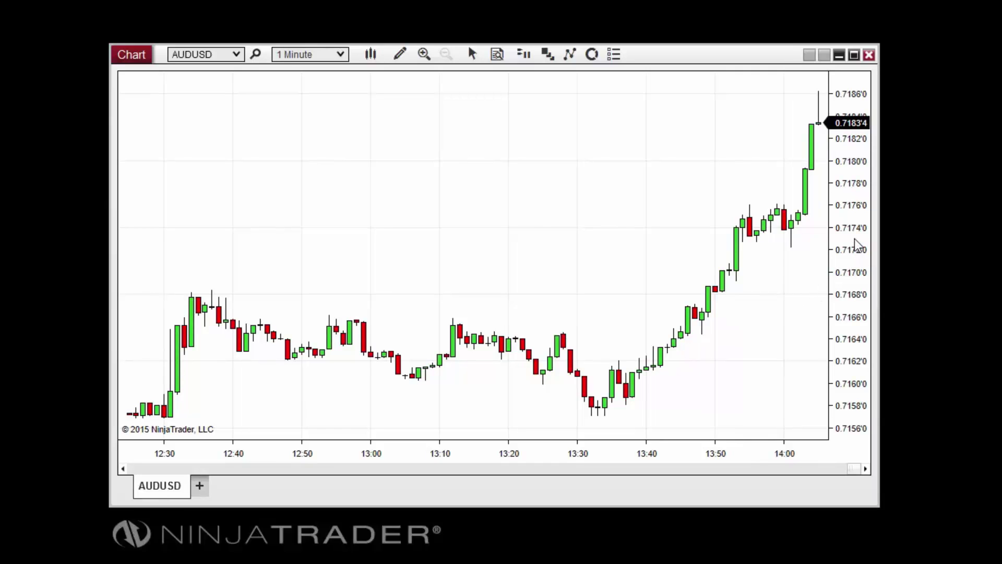
mouse_move(854, 239)
mouse_down()
mouse_move(850, 120)
mouse_move(828, 368)
mouse_move(818, 262)
mouse_move(845, 151)
mouse_move(841, 425)
mouse_move(833, 410)
mouse_move(850, 113)
mouse_up()
drag(843, 98, 847, 262)
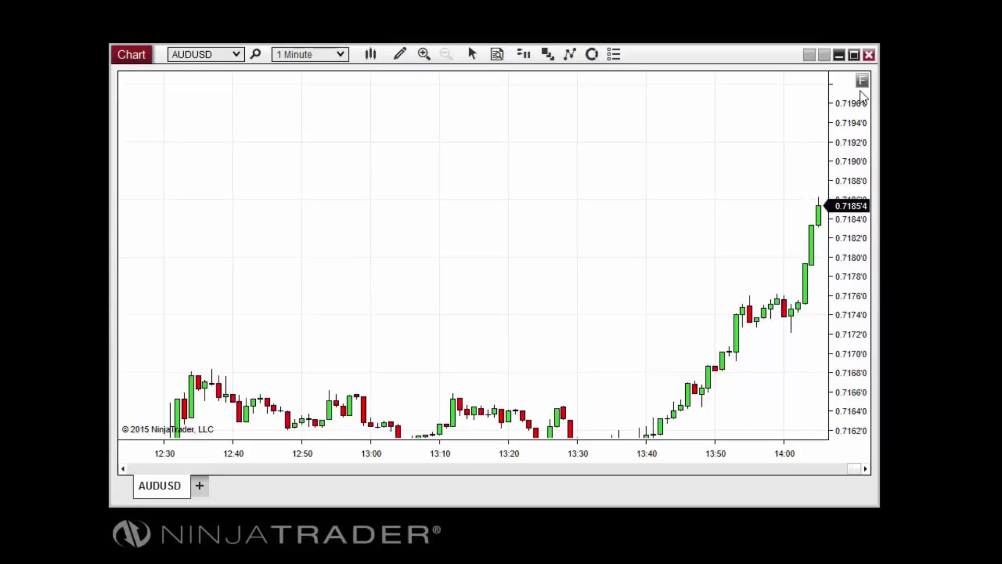
Step: Restore automatic price scaling, zoom into the 13:10–13:40 bars, then zoom back out
click(863, 81)
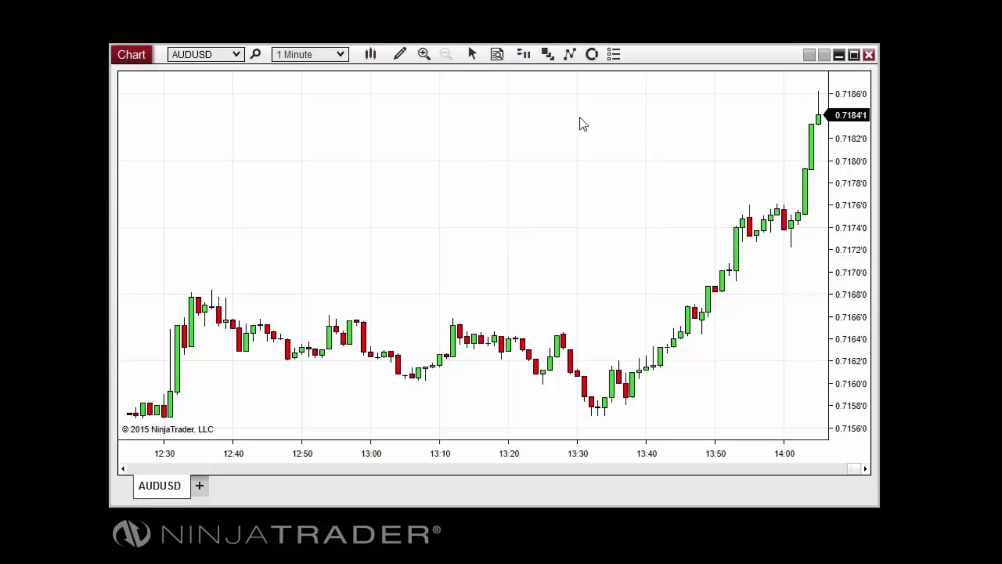
click(424, 56)
drag(431, 296, 647, 424)
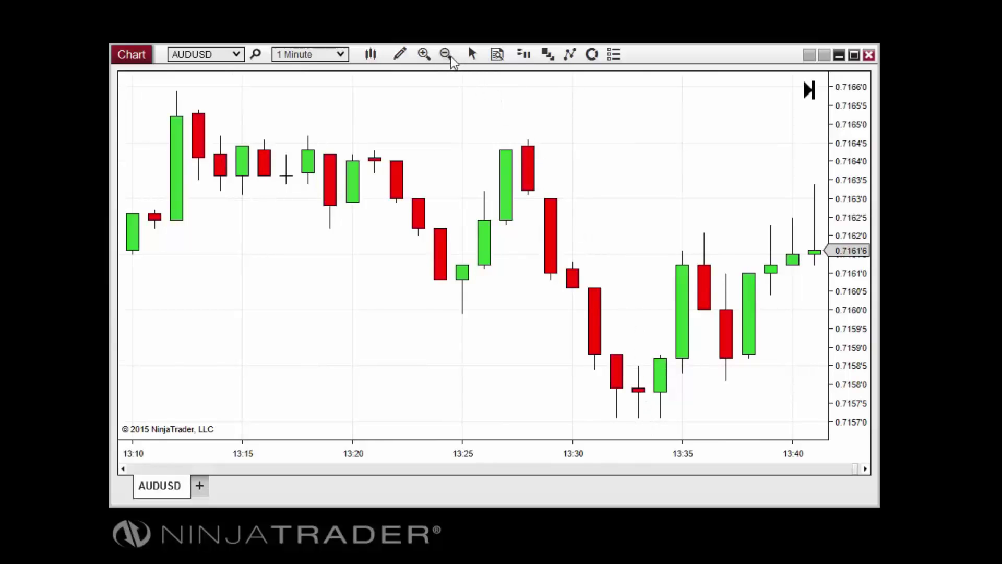
click(449, 55)
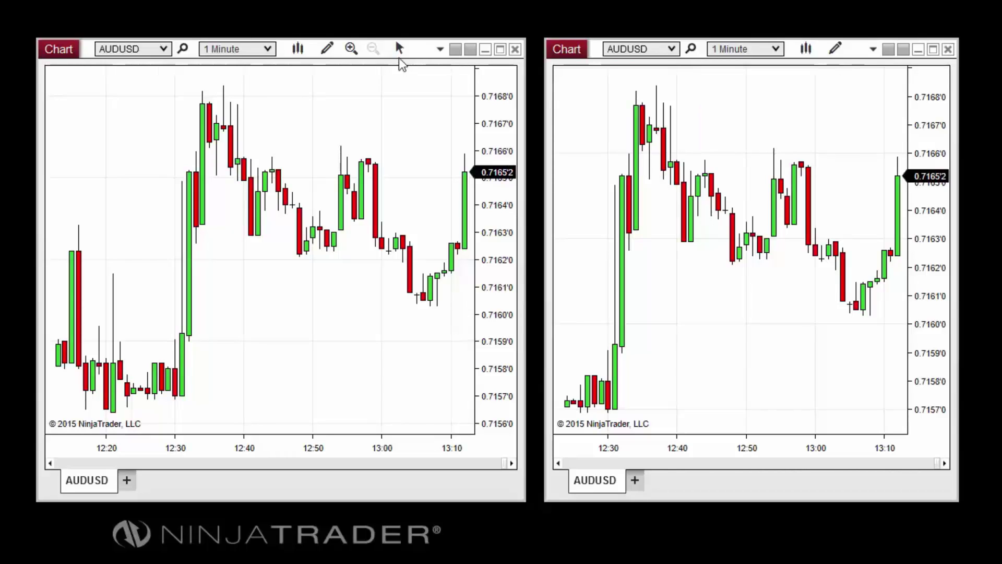
Step: Switch the crosshair mode to Local, then to Global so both AUDUSD charts share it
click(400, 48)
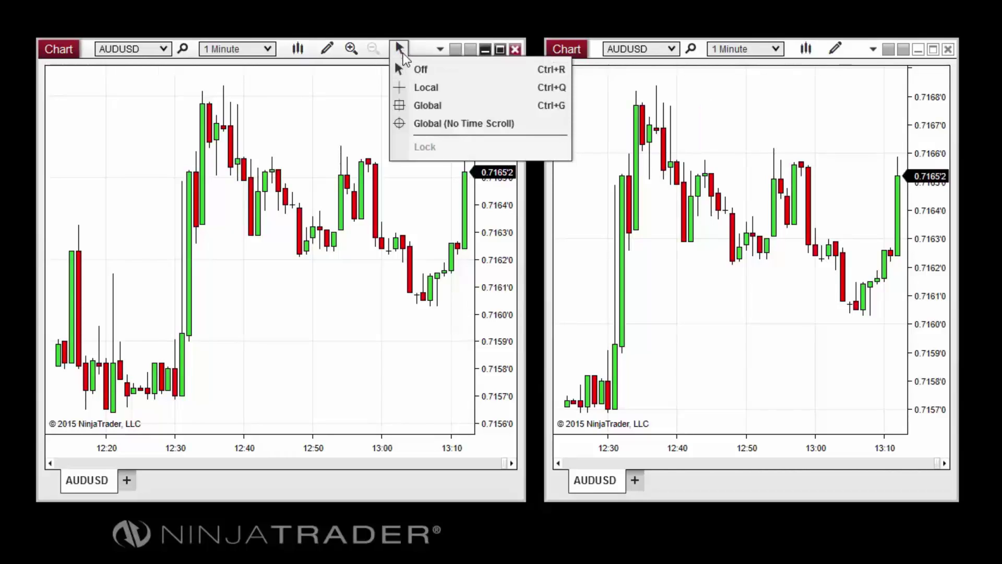
click(446, 87)
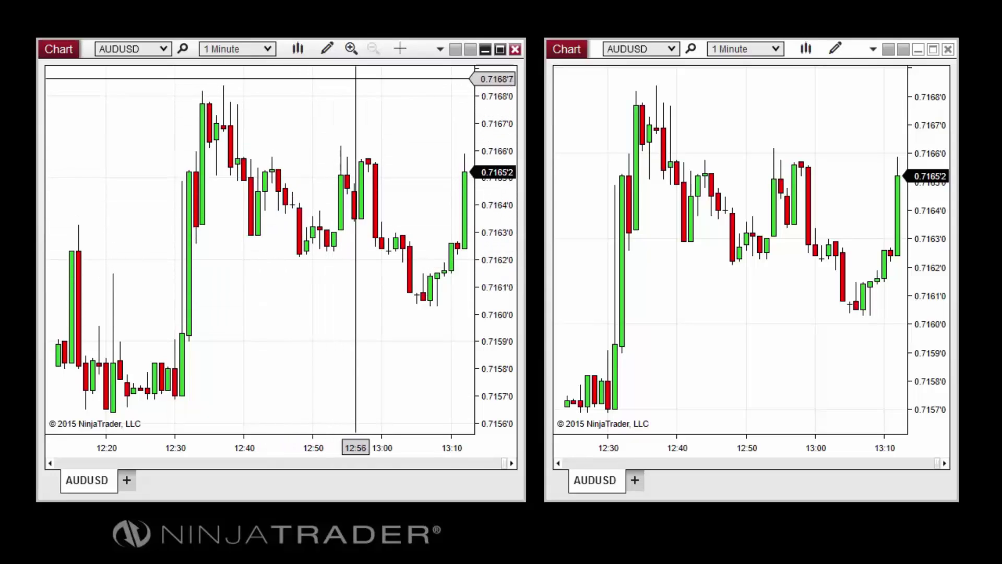
click(400, 49)
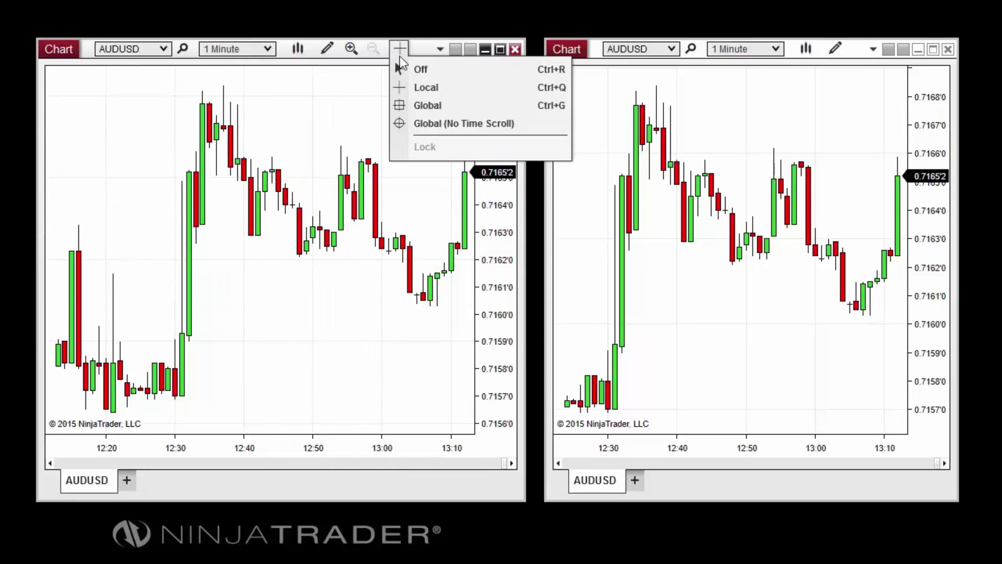
click(412, 105)
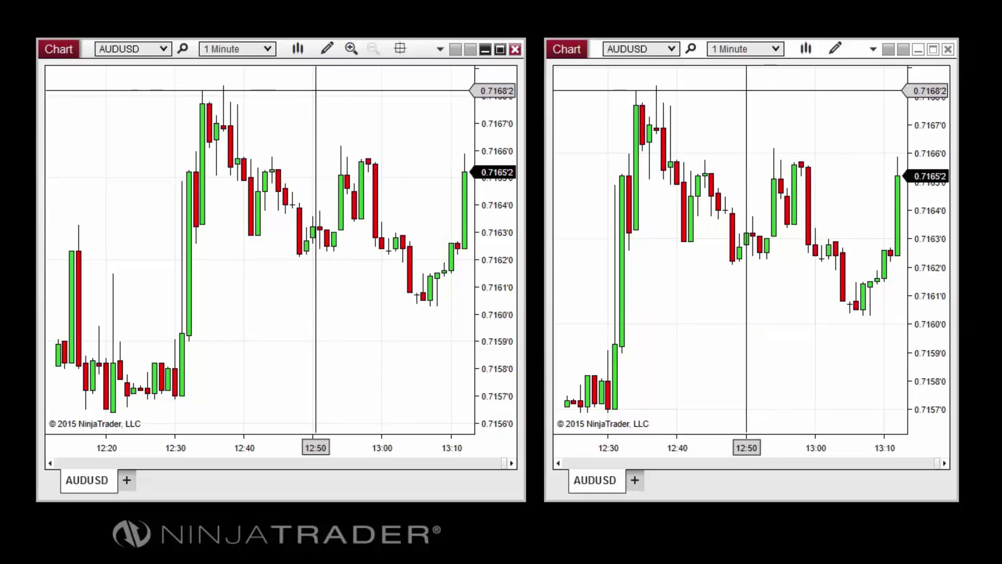
Step: Change the left AUDUSD chart's interval to 5 Minute bars
click(269, 52)
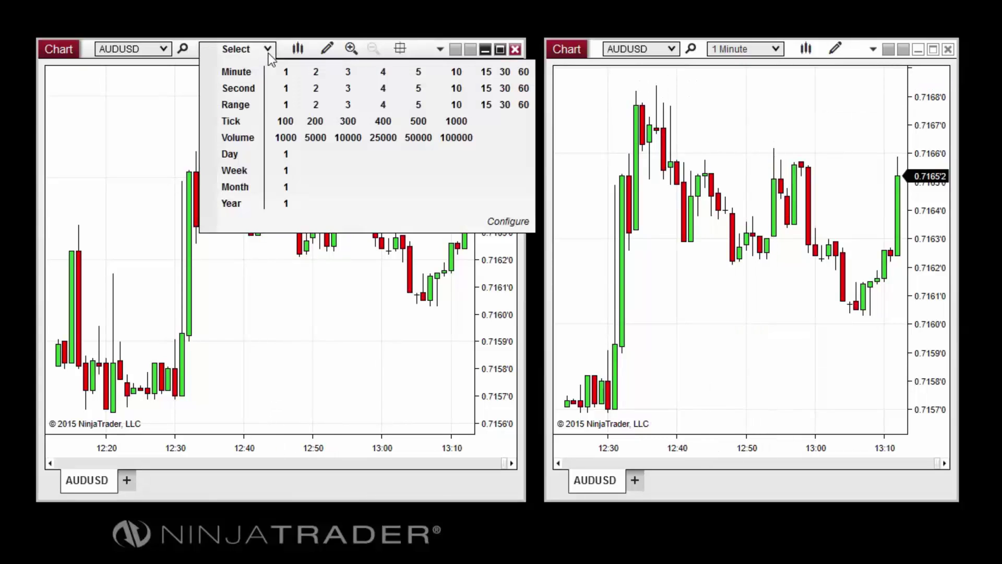
click(418, 74)
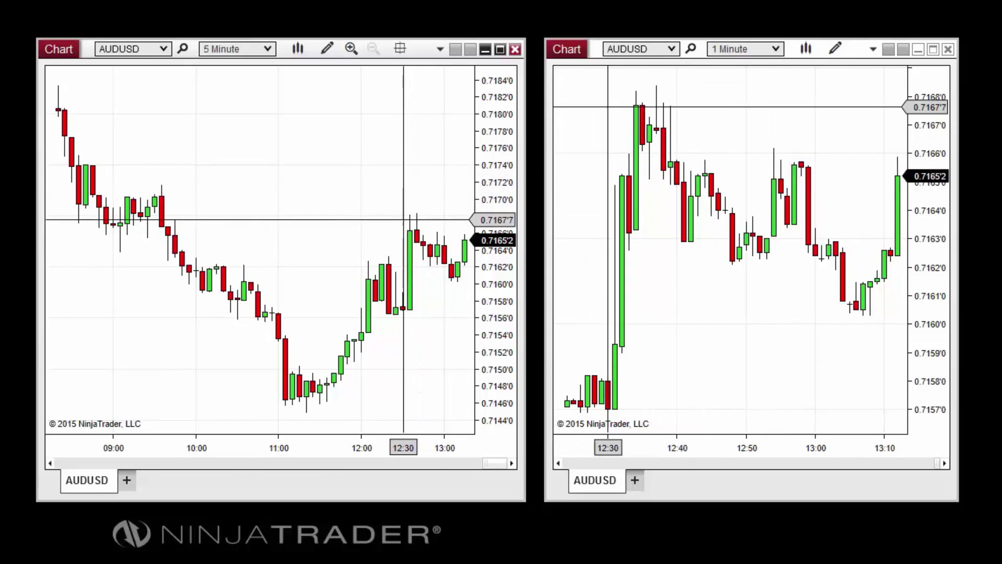
key(Escape)
key(Escape)
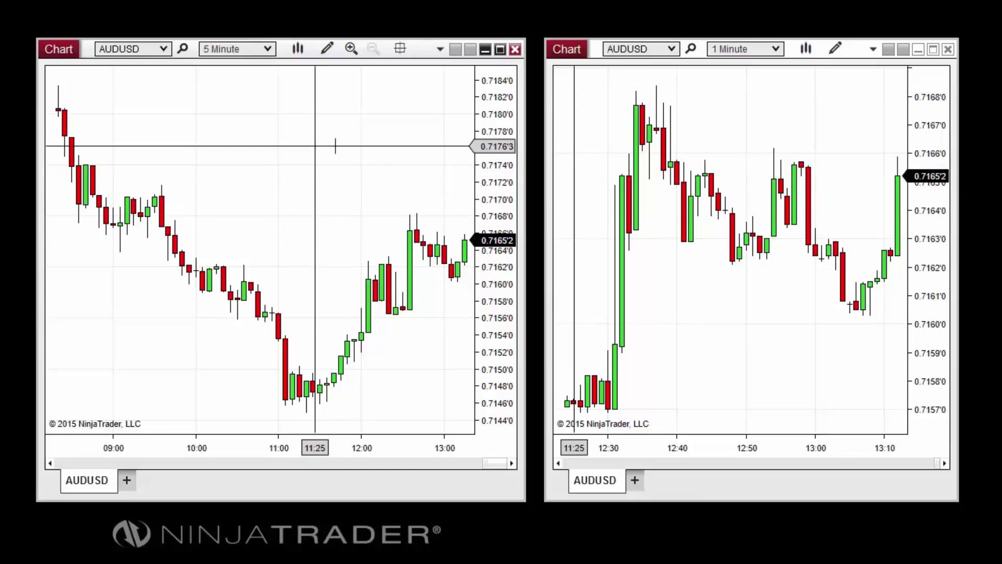
Step: Lock the global crosshair at 12:30 on both AUDUSD charts
click(400, 49)
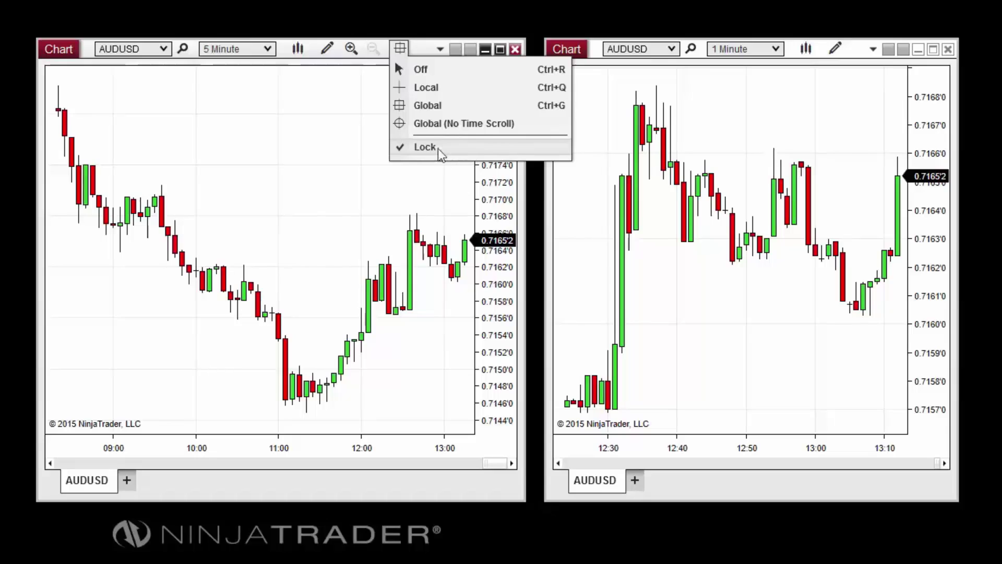
click(372, 166)
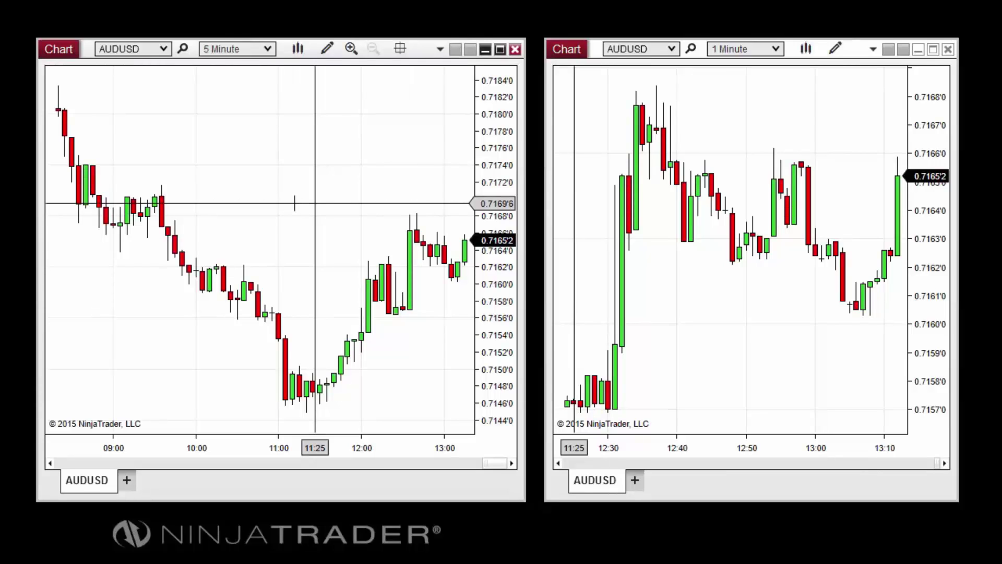
click(403, 51)
click(428, 147)
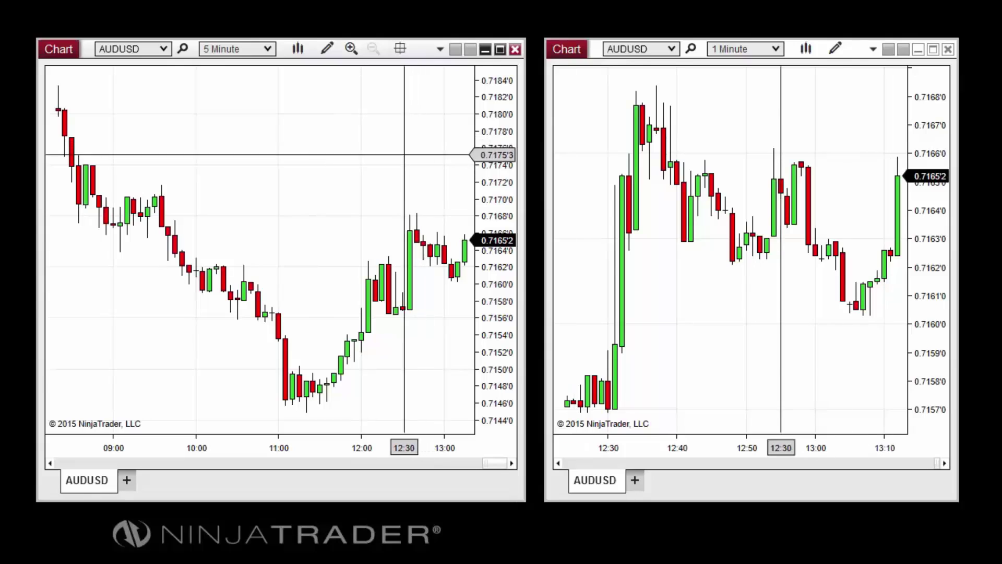